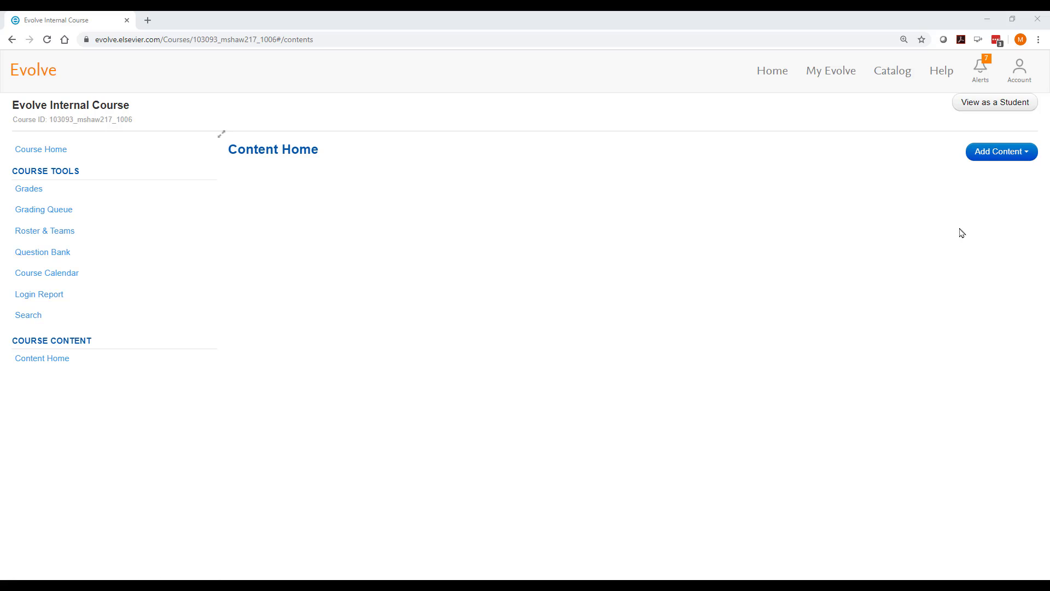
Step: Create a folder titled 'Module' on Content Home
left_click(1031, 157)
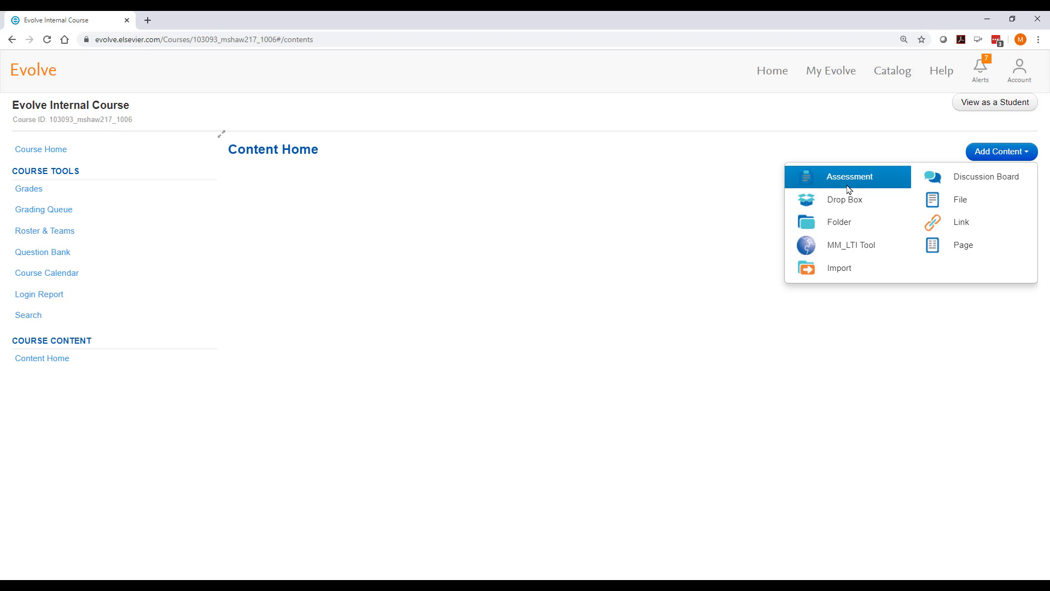
left_click(880, 227)
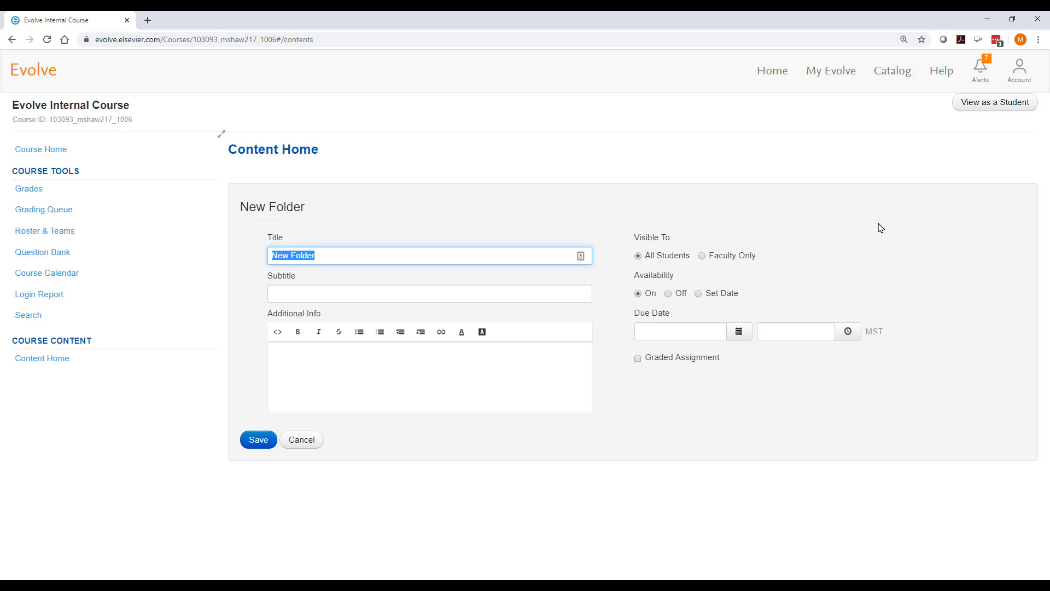
type("Module")
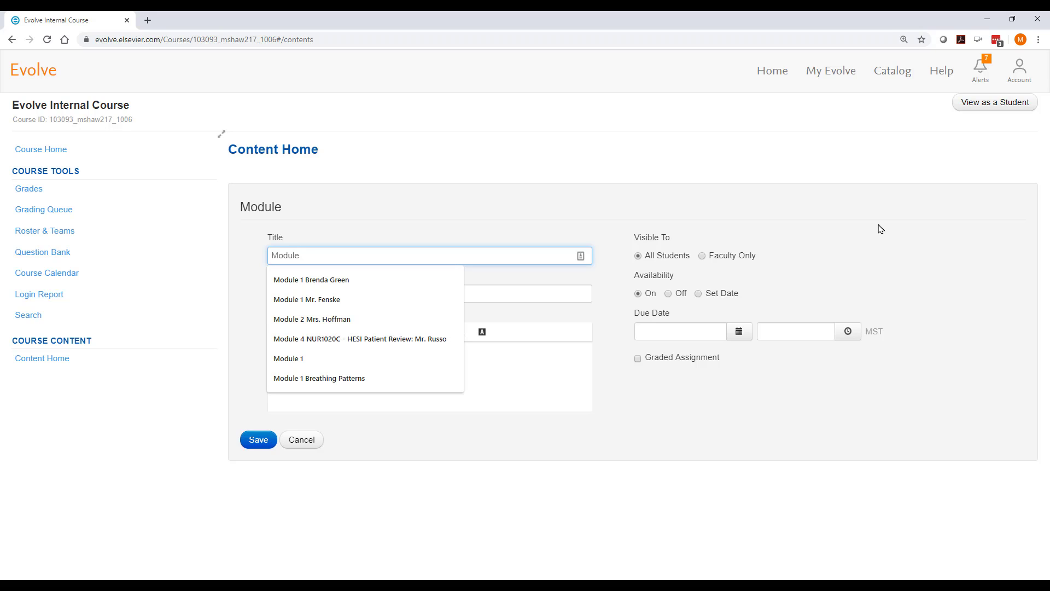
left_click(259, 442)
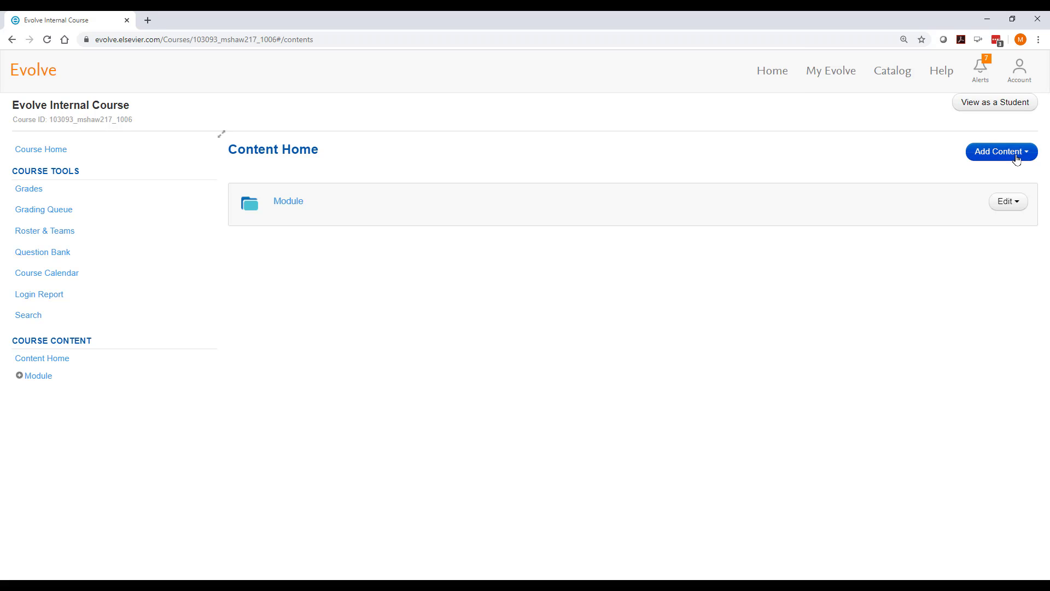
Step: Create a second folder titled 'Products' on Content Home
left_click(1014, 153)
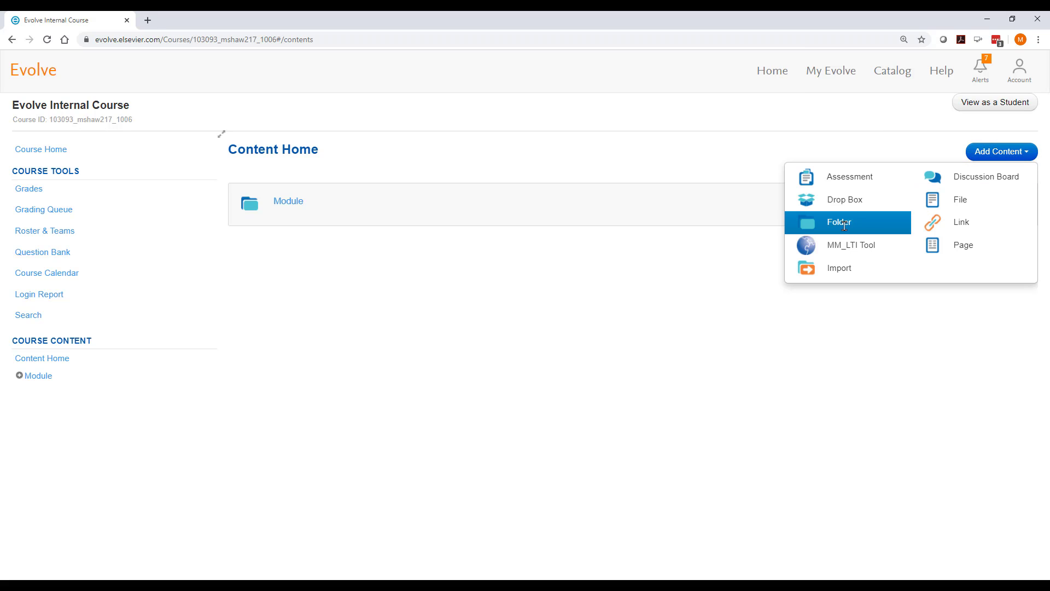
left_click(859, 222)
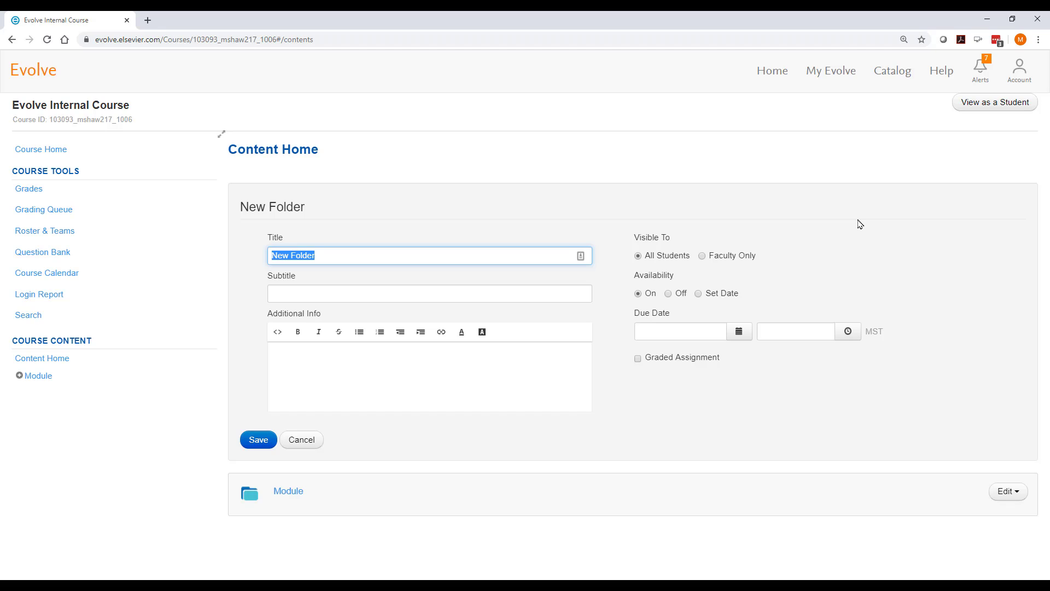
type("Pro")
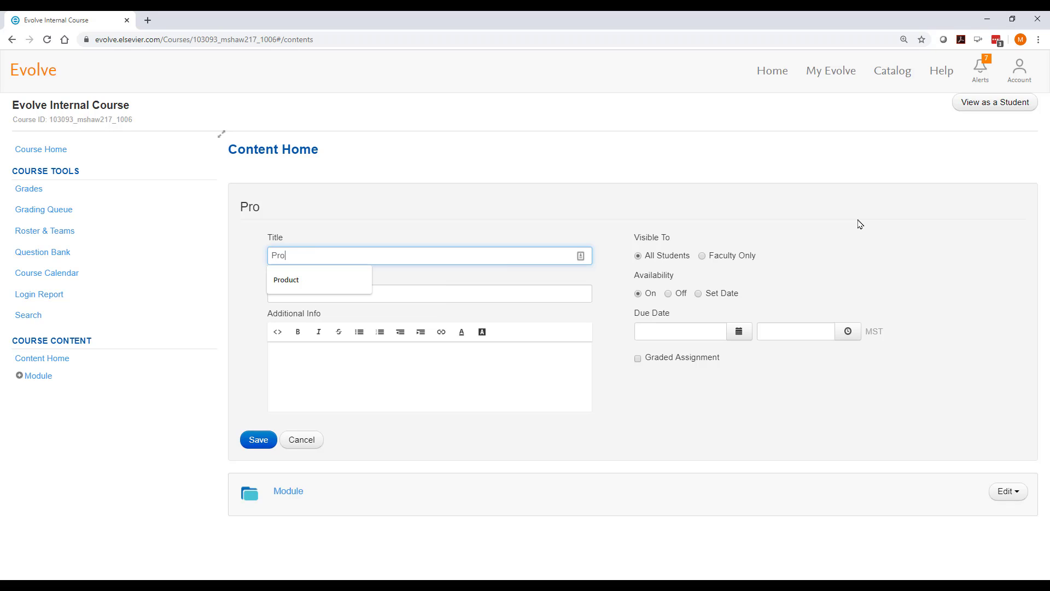
type("ducts")
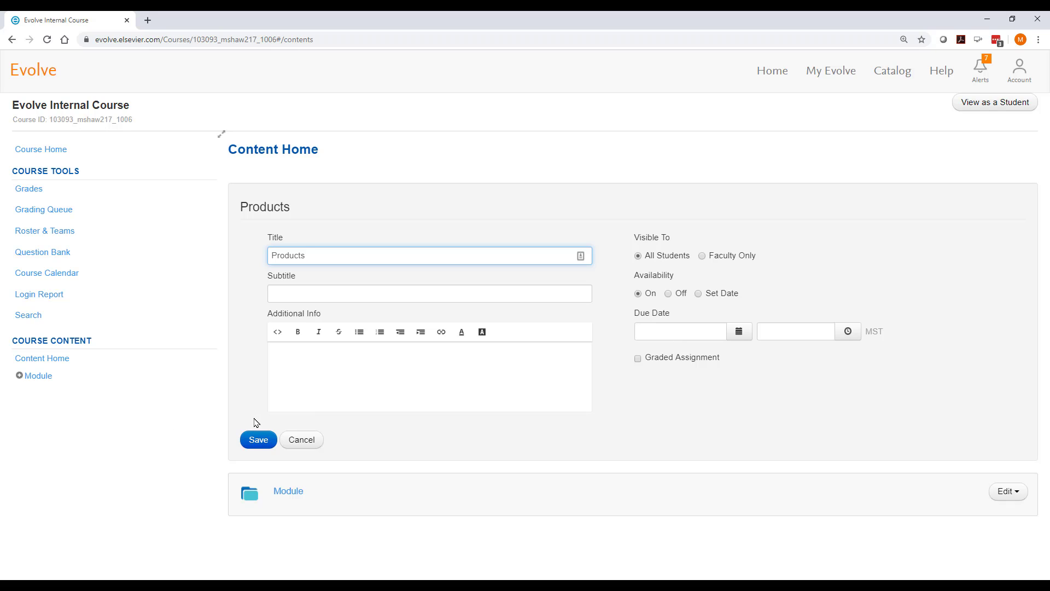
left_click(257, 441)
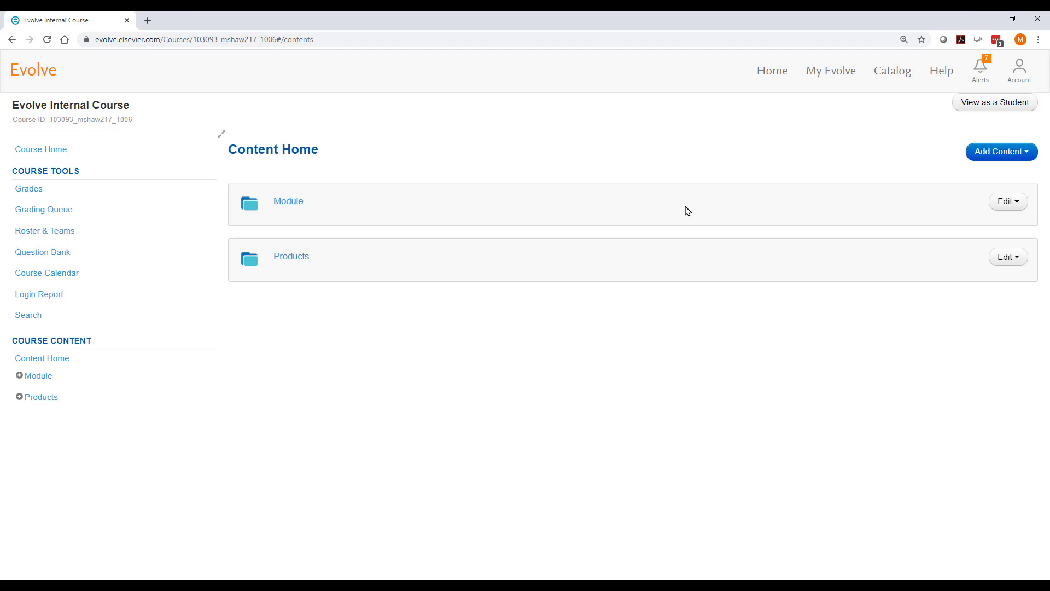
Step: Start a content import and expand the Clinical Learning Suite PN course to list its items
left_click(1021, 153)
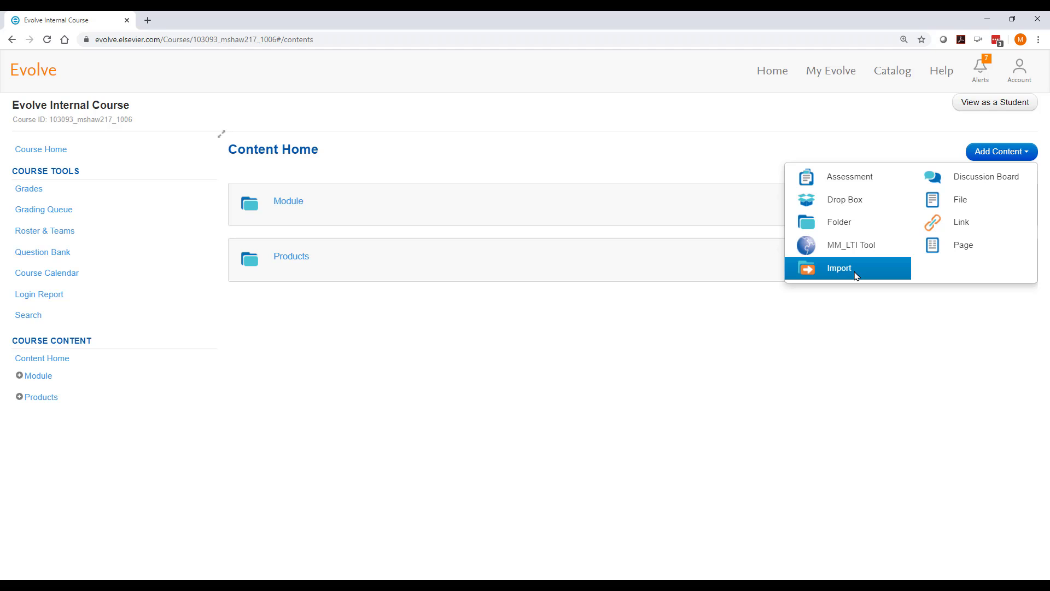
left_click(856, 276)
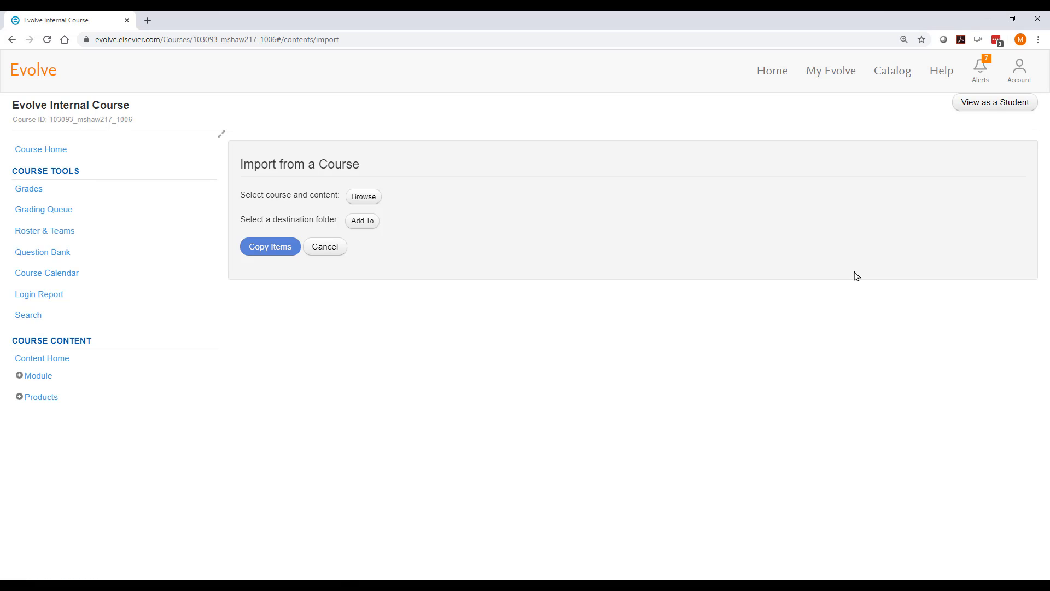
left_click(370, 199)
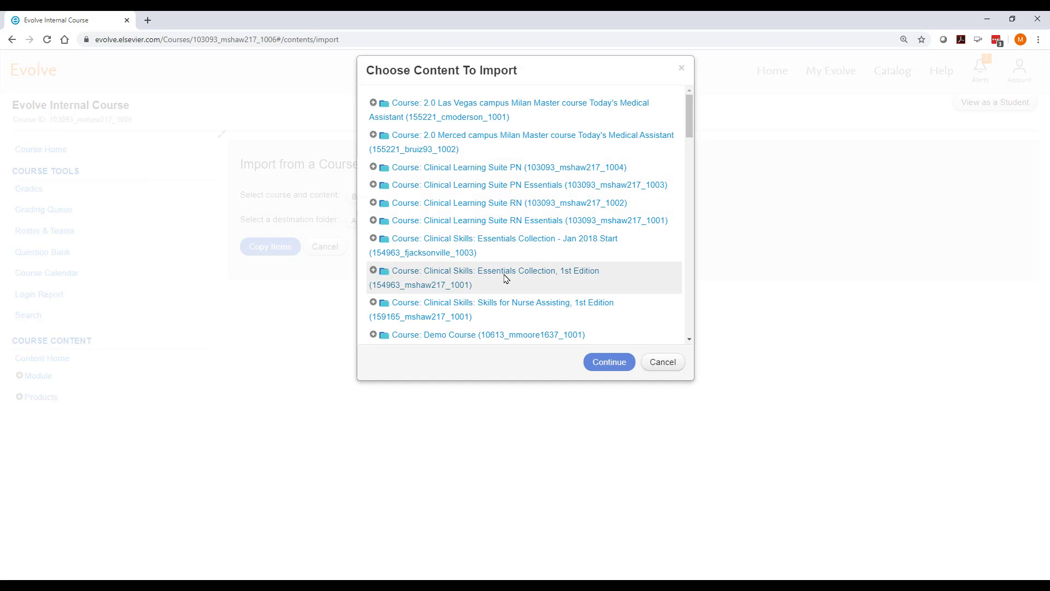
left_click(373, 167)
scroll(404, 164, "down", 1)
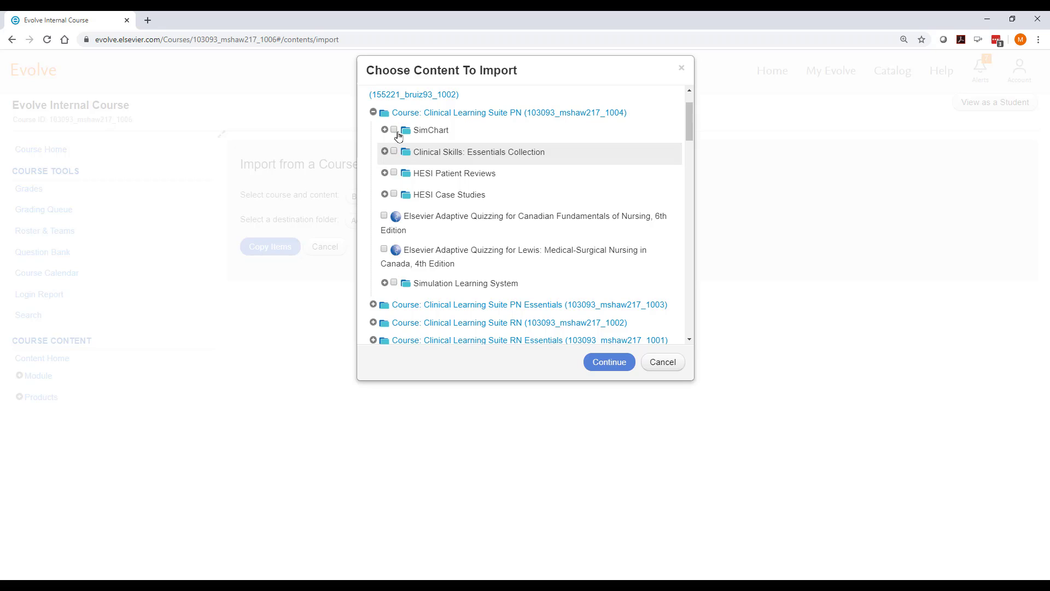
Step: Select SimChart from Clinical Learning Suite PN and confirm it as the content to import
left_click(393, 129)
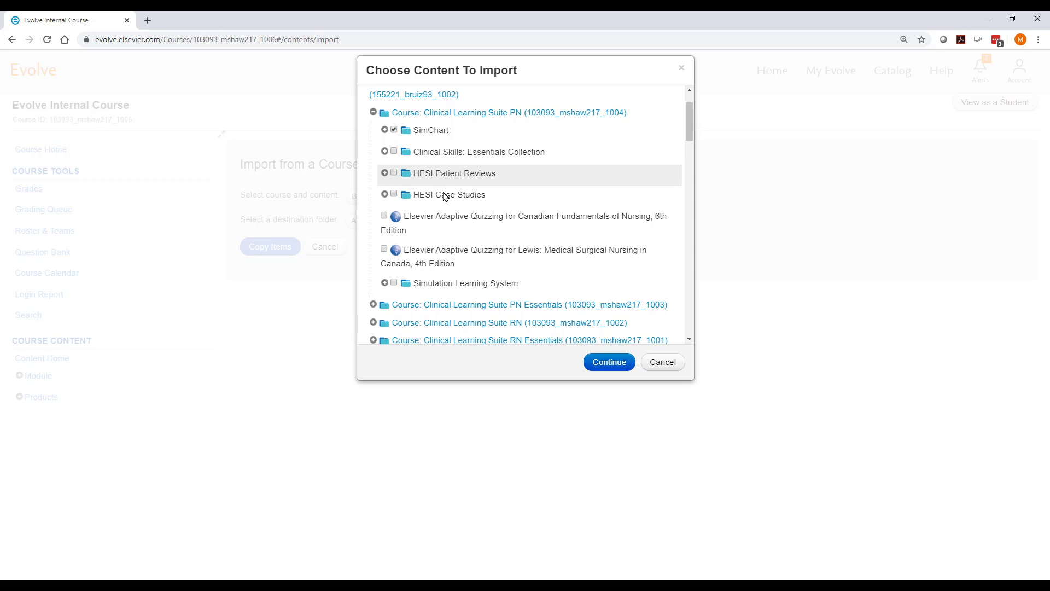
left_click(600, 365)
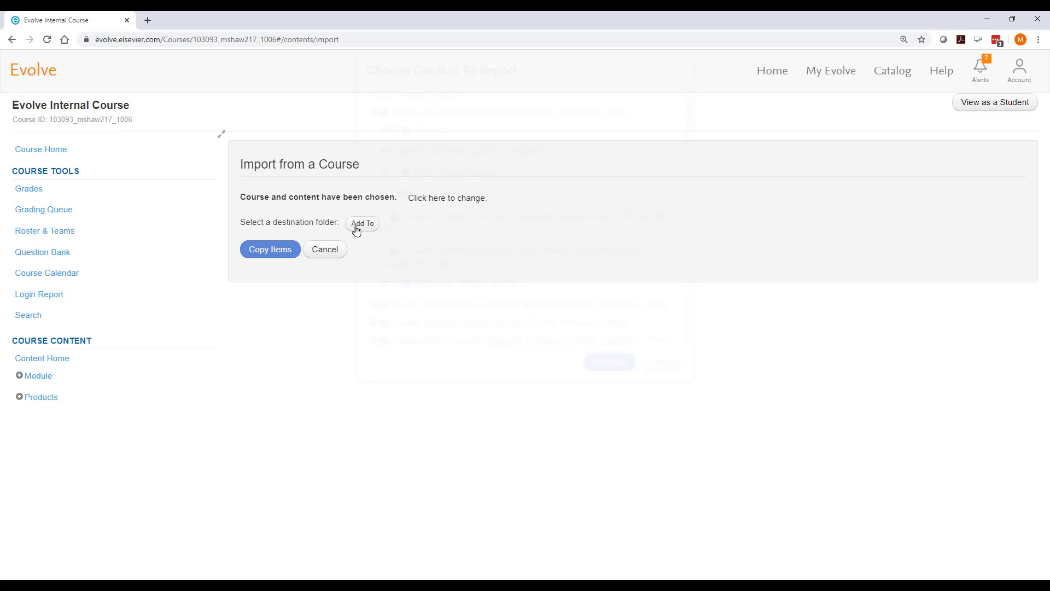
Step: Copy the SimChart items into the Products folder, confirming the 128-item copy
left_click(361, 224)
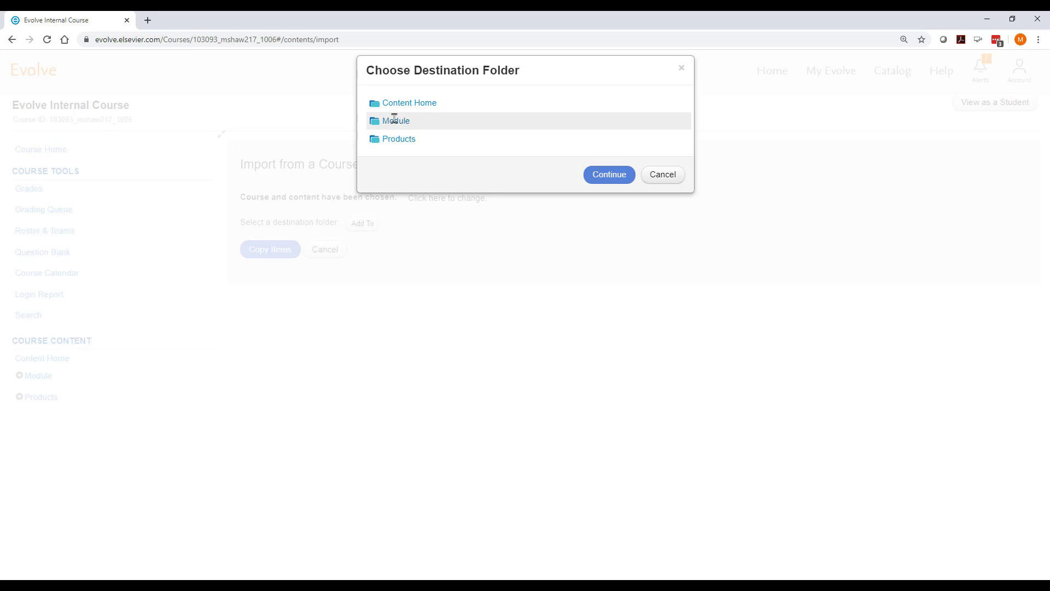
left_click(403, 141)
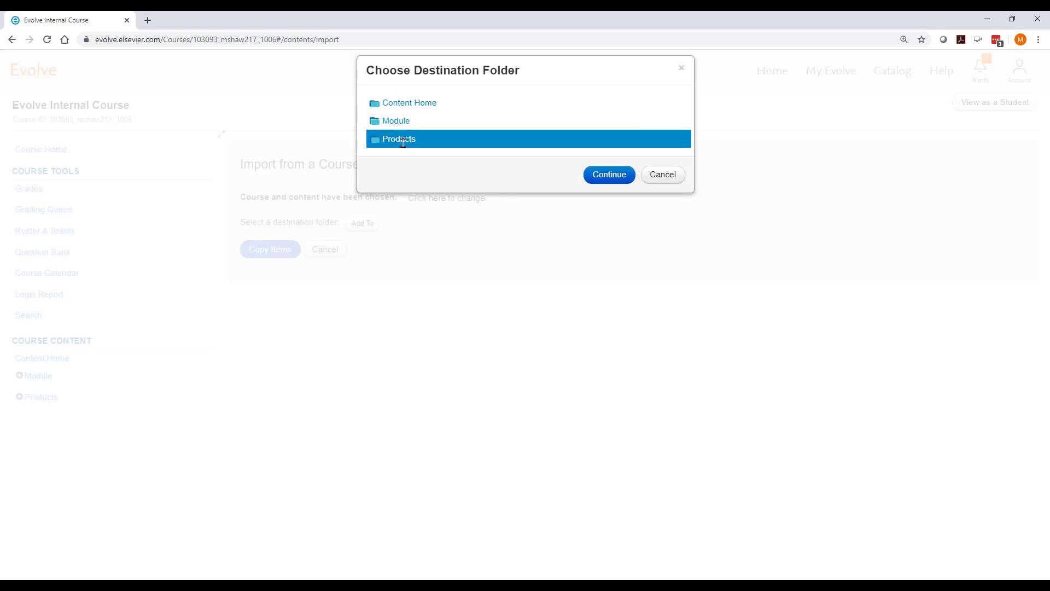
left_click(612, 177)
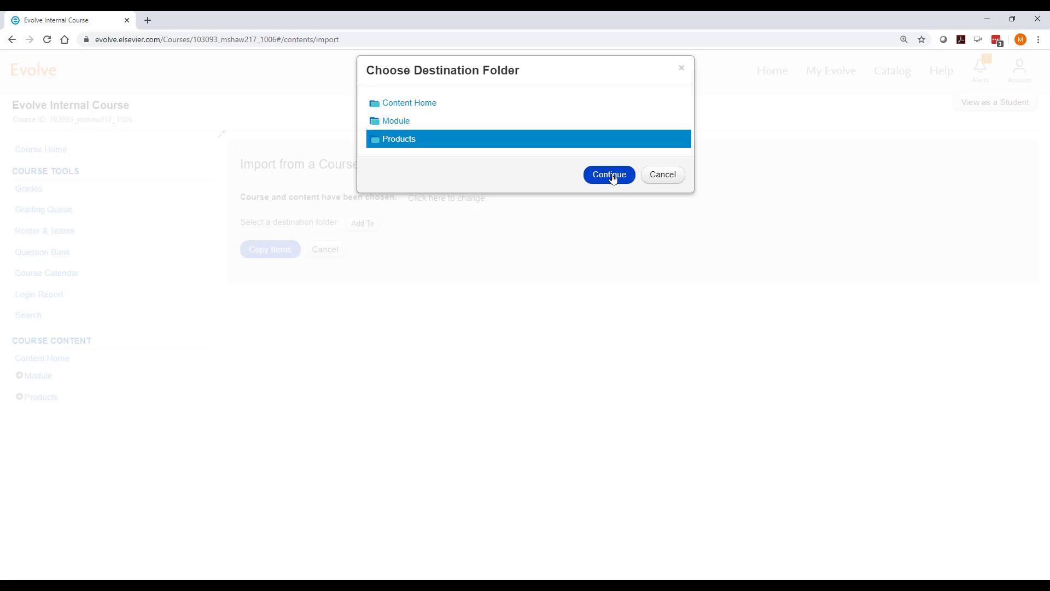
left_click(282, 255)
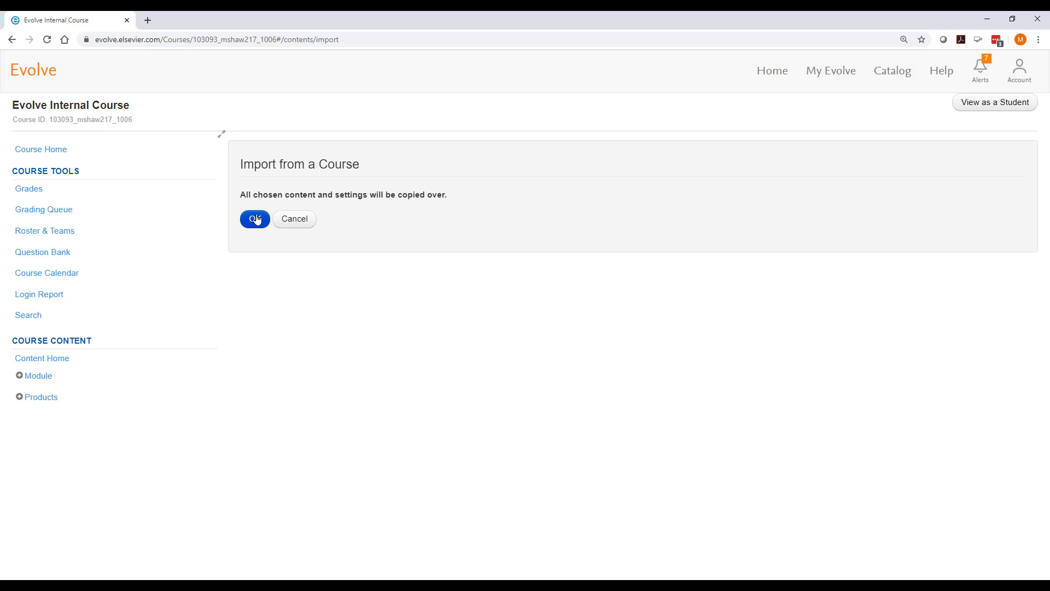
left_click(256, 218)
left_click(255, 218)
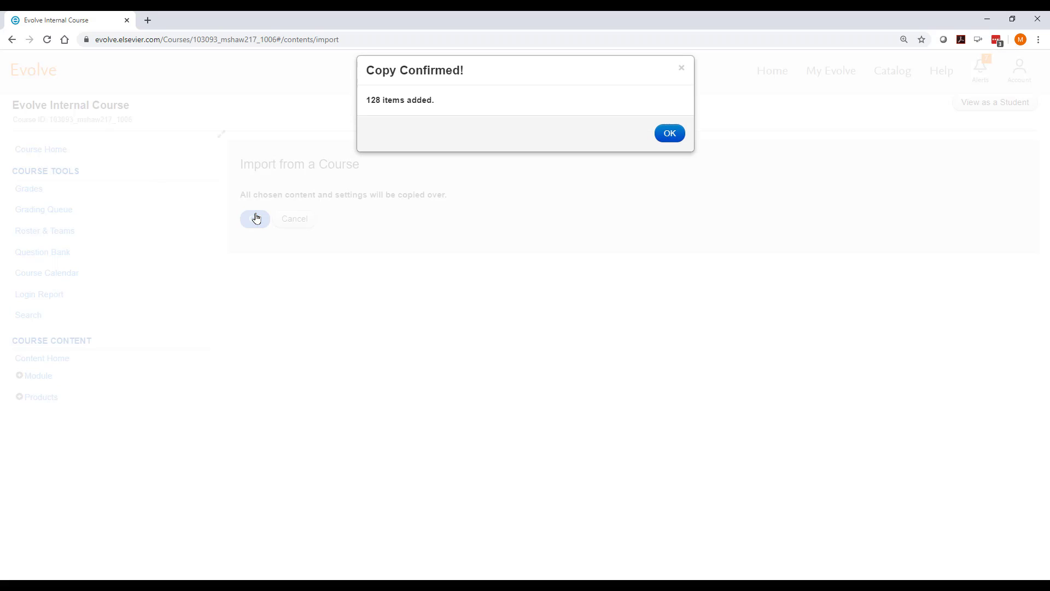
left_click(670, 134)
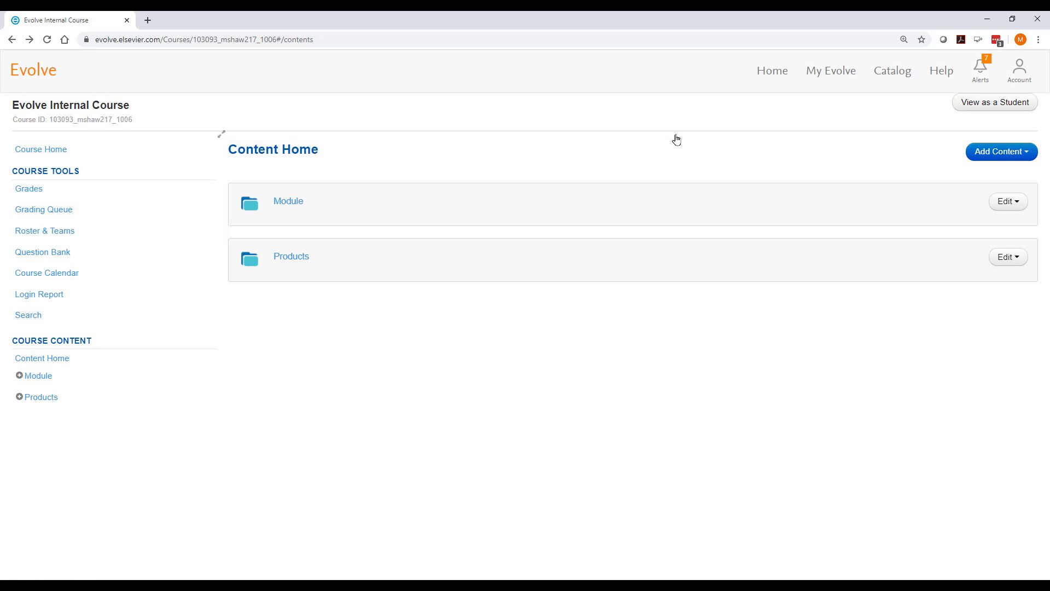
Step: Open Products > SimChart and browse its resources, assignments and training modules
left_click(20, 398)
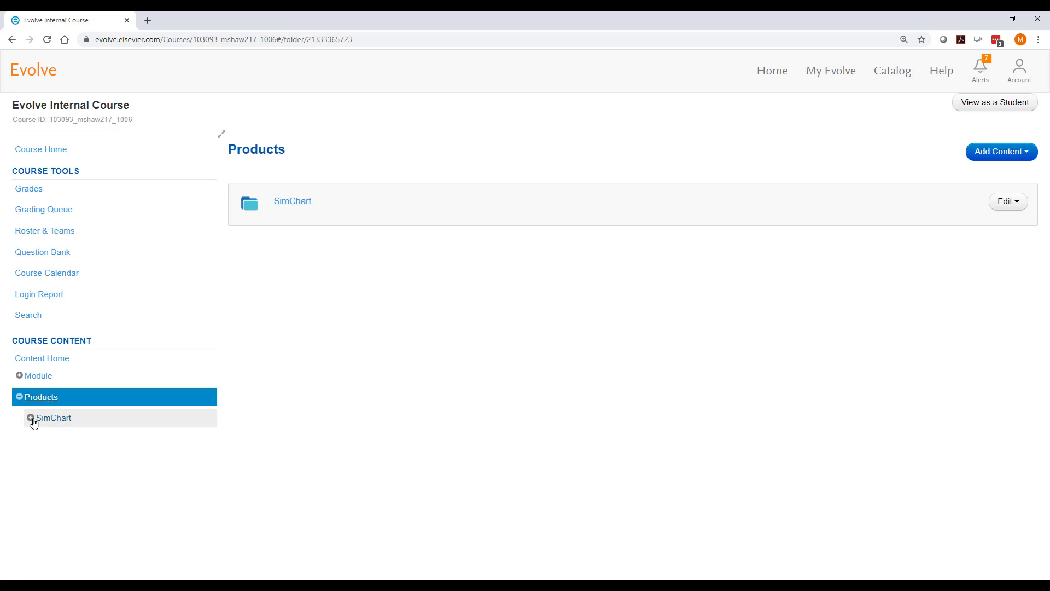
left_click(31, 419)
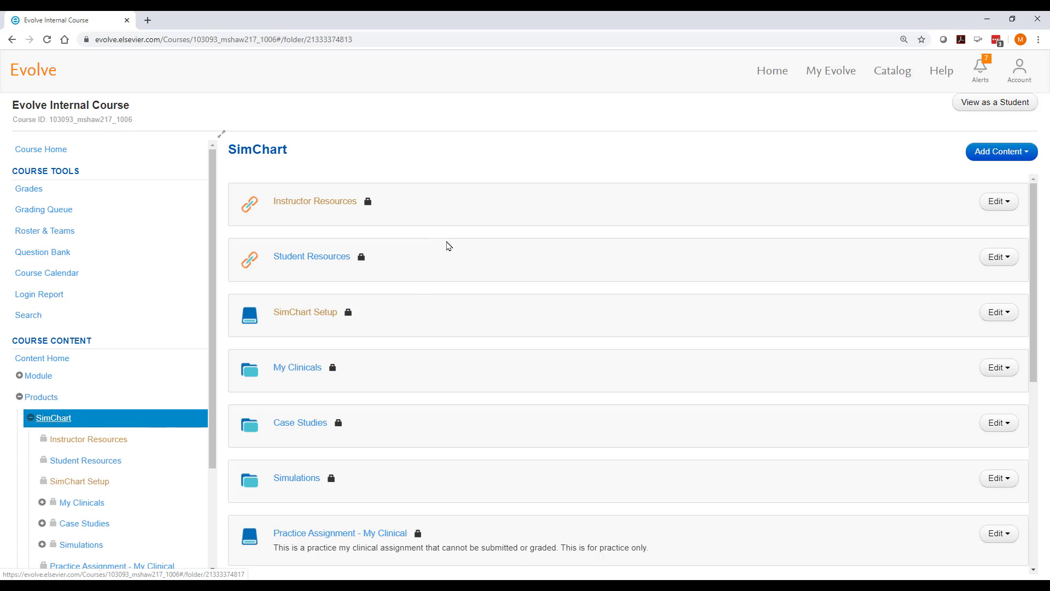
scroll(459, 372, "down", 2)
scroll(459, 372, "up", 2)
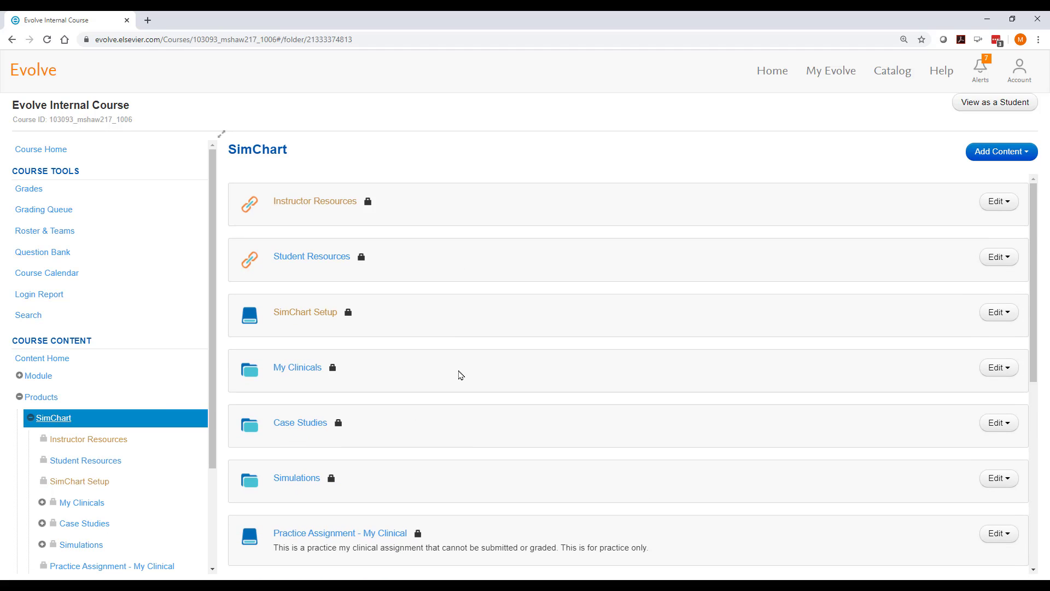
scroll(459, 375, "down", 7)
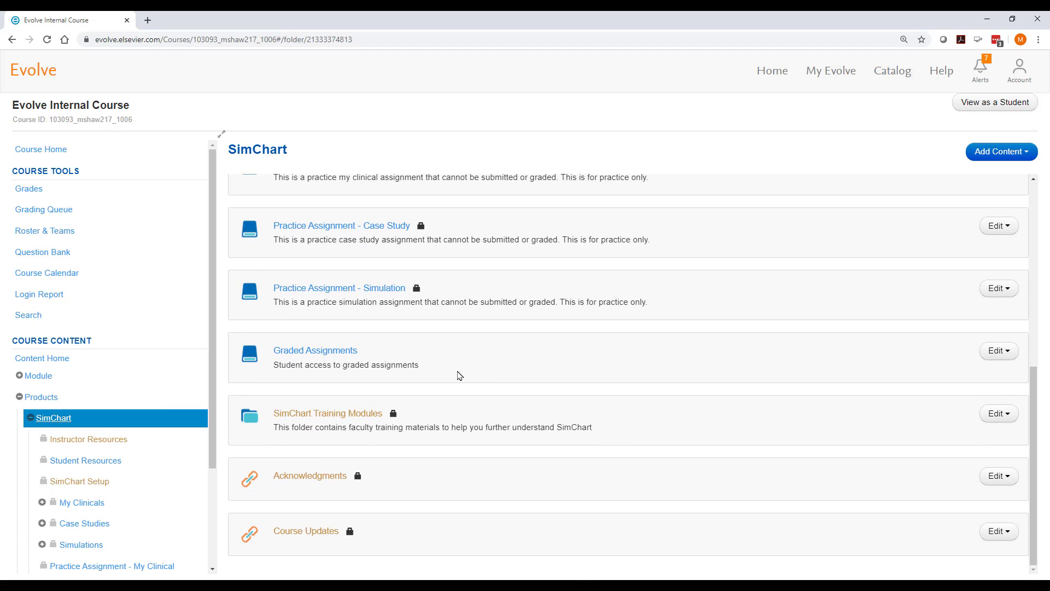
scroll(459, 375, "up", 2)
scroll(458, 376, "up", 1)
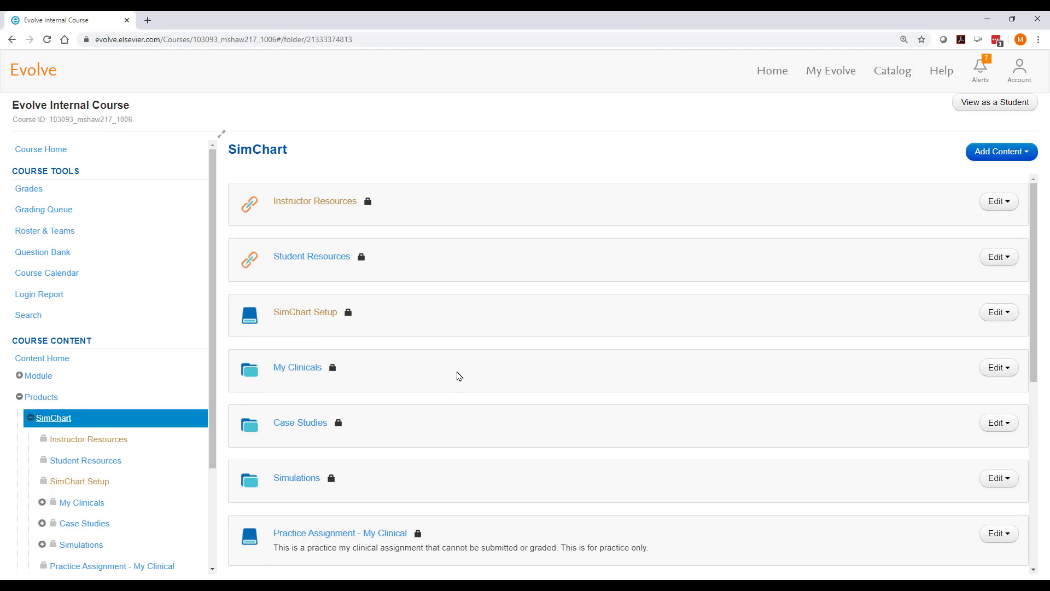